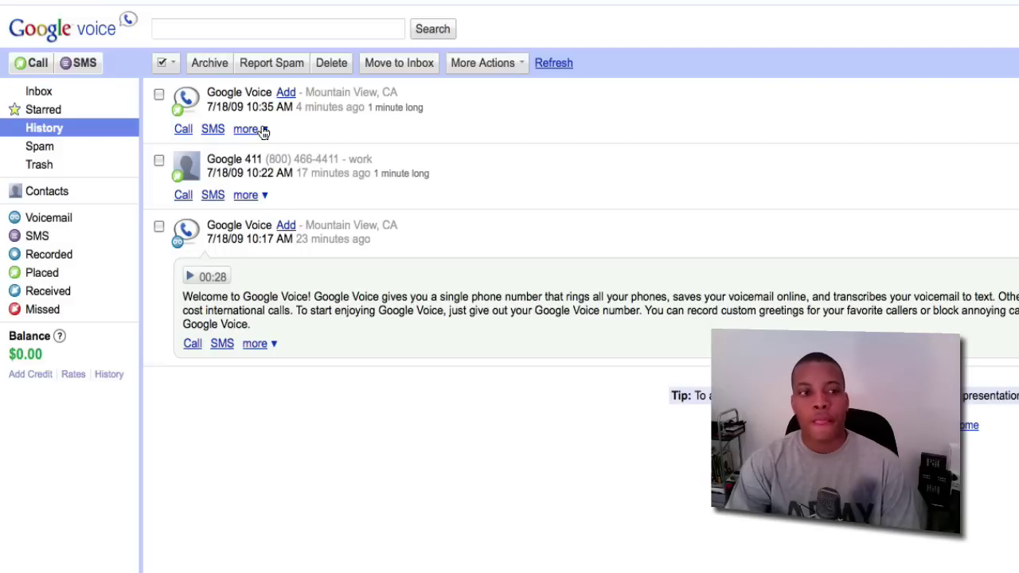
Switch from the call history to the Inbox holding the transcribed welcome voicemail
{"action": "left_click", "coordinate": [37, 90]}
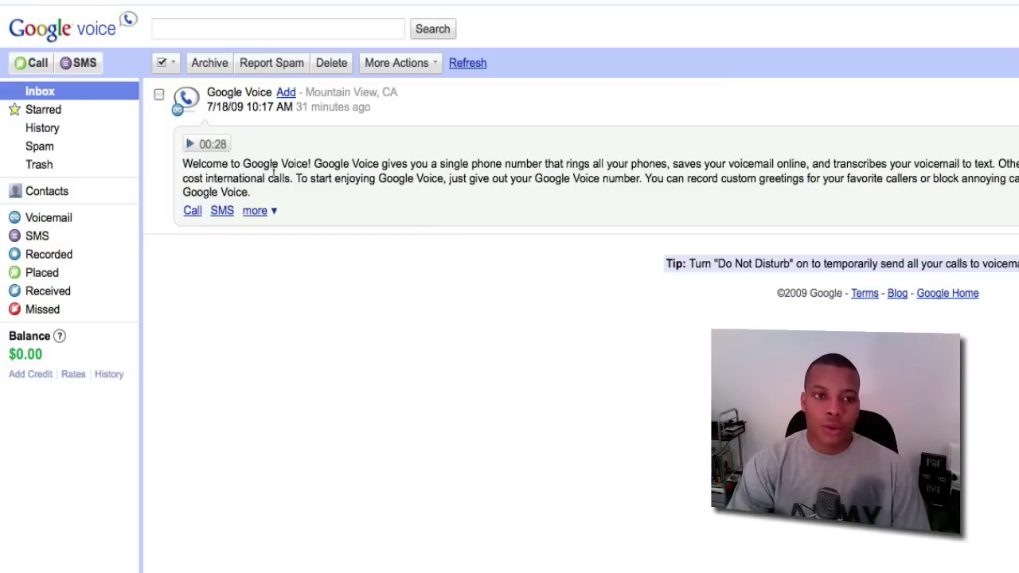
Play back the 00:28 welcome voicemail from Mountain View, CA
{"action": "left_click", "coordinate": [194, 147]}
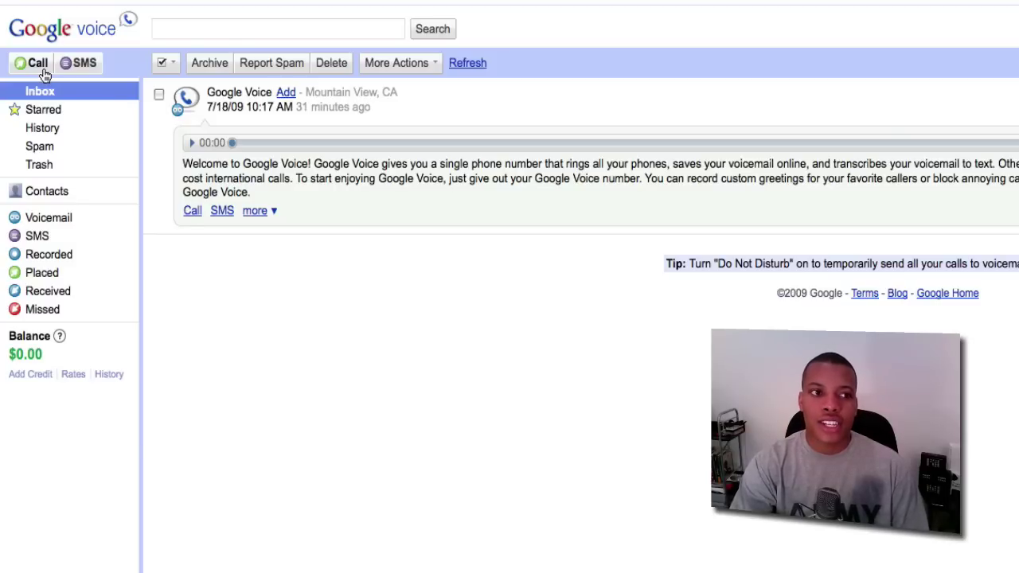
{"action": "left_click", "coordinate": [46, 72]}
{"action": "left_click", "coordinate": [26, 92]}
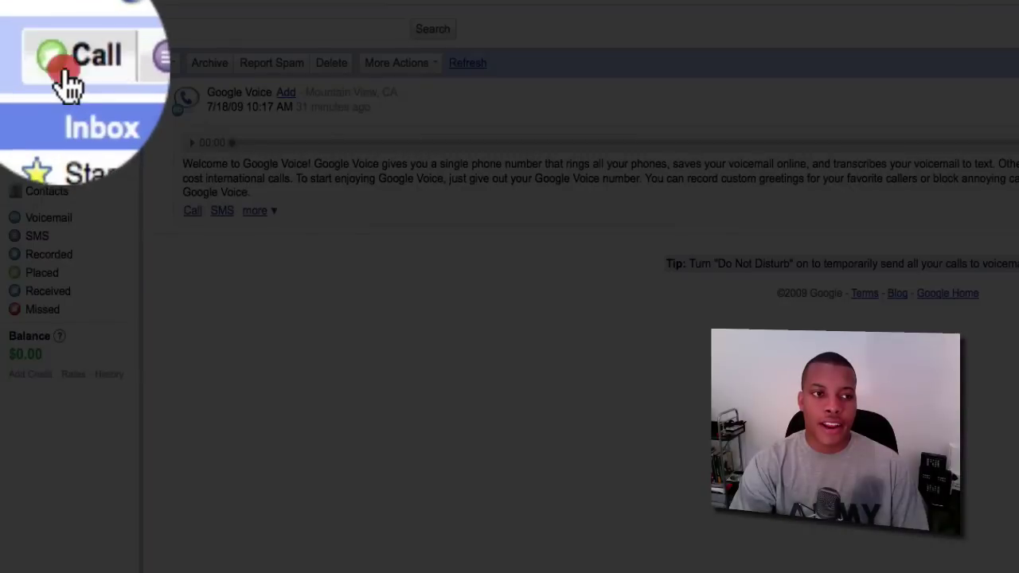
{"action": "left_click", "coordinate": [37, 64]}
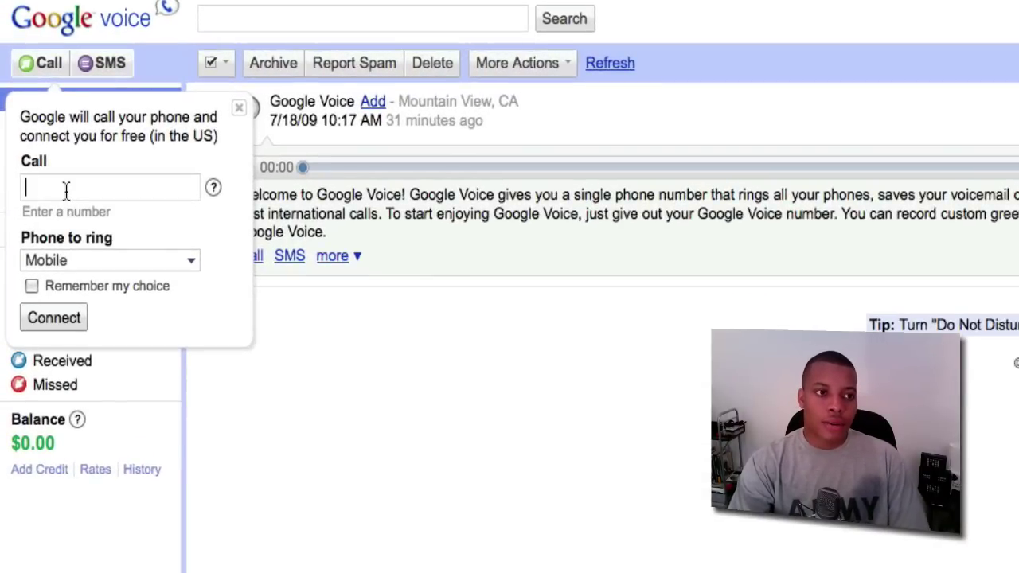
{"action": "type", "text": "8"}
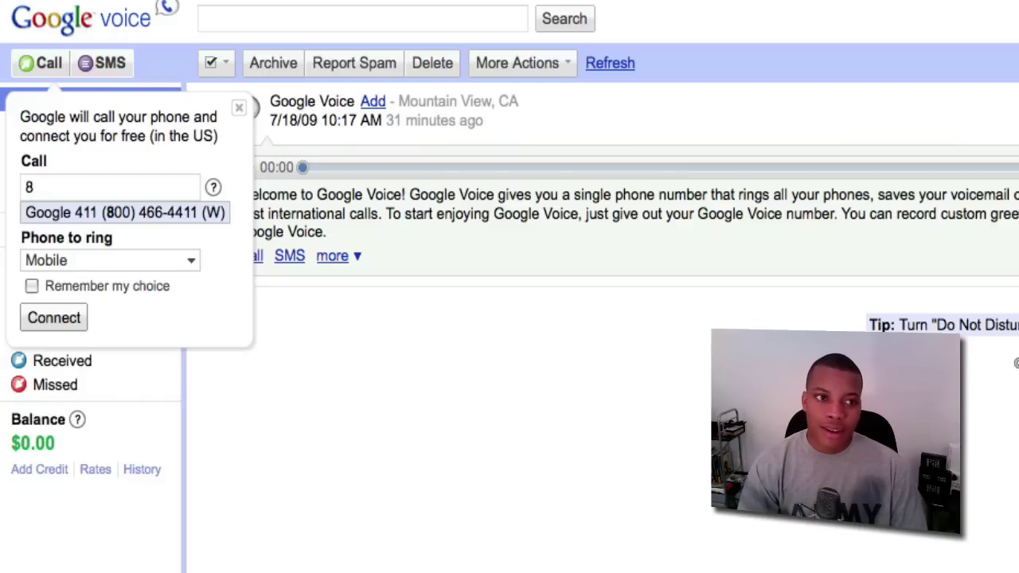
{"action": "type", "text": "00"}
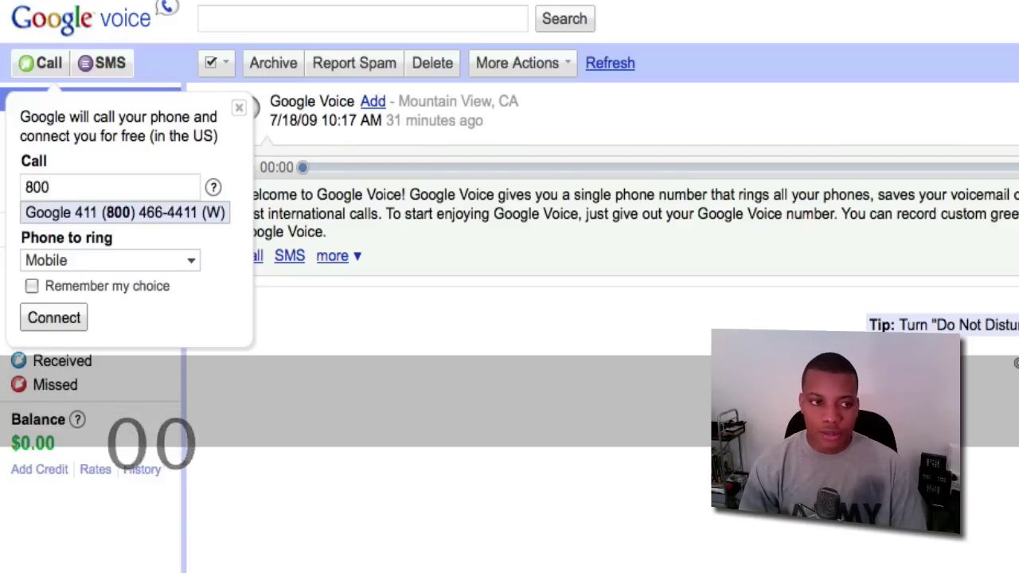
{"action": "key", "text": "Return"}
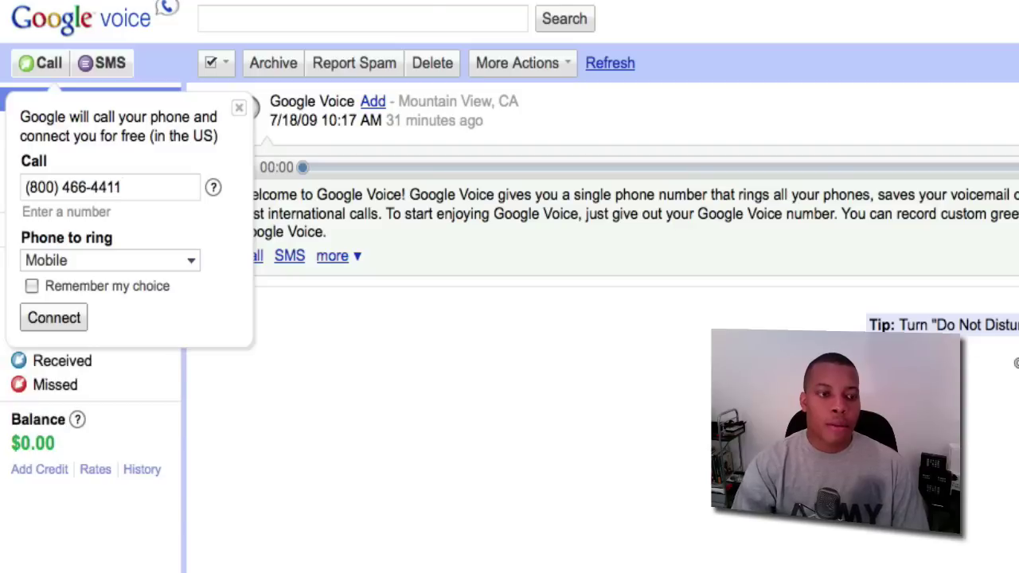
{"action": "left_click", "coordinate": [97, 266]}
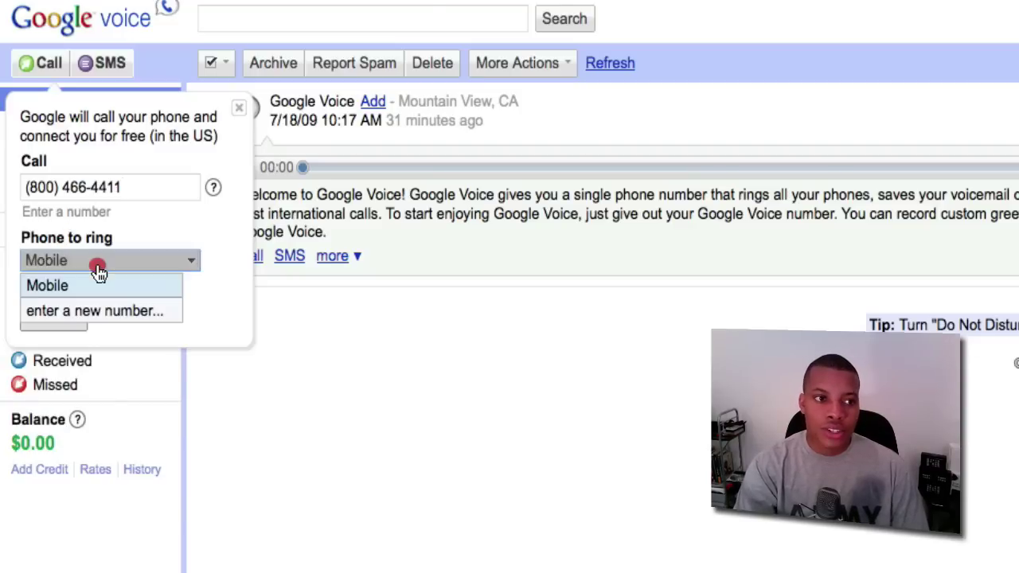
{"action": "left_click", "coordinate": [46, 286]}
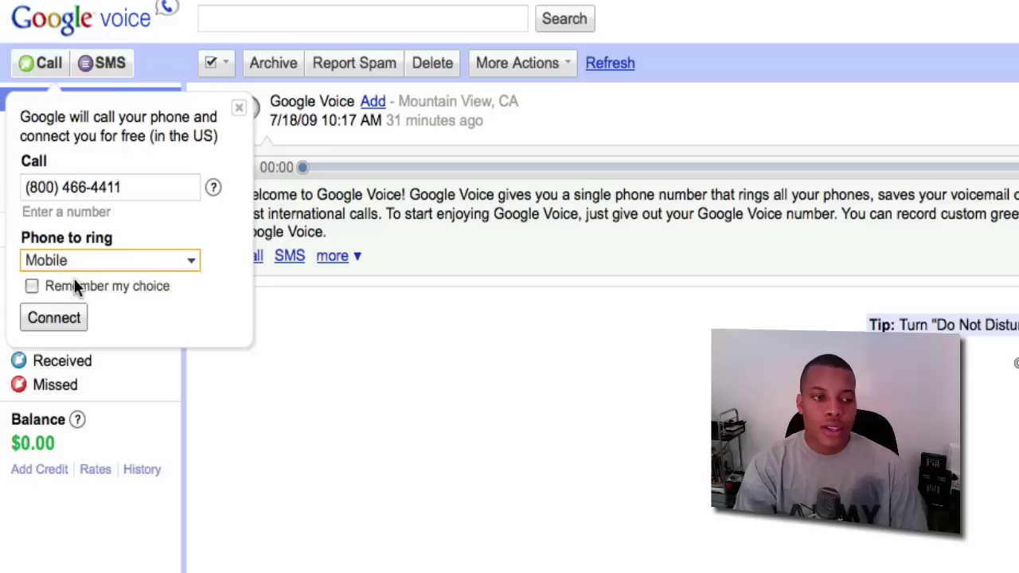